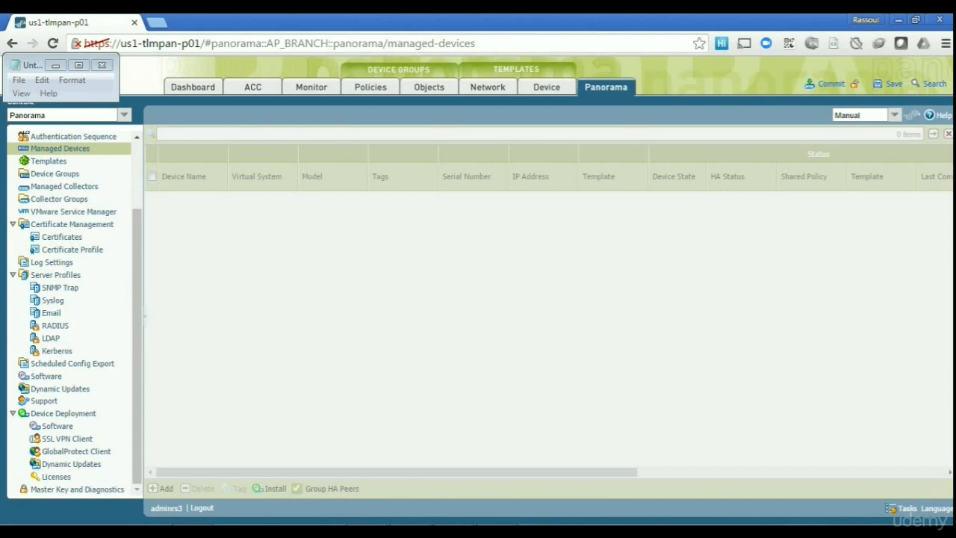
Review the managed devices list across its device groups, including connection, HA and sync status
scroll(545, 329, down, 10)
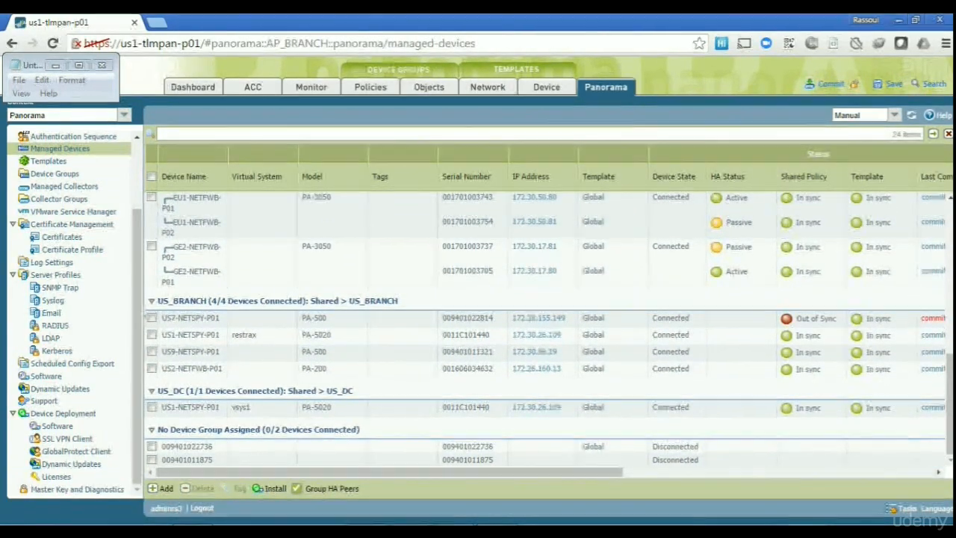
scroll(545, 329, up, 10)
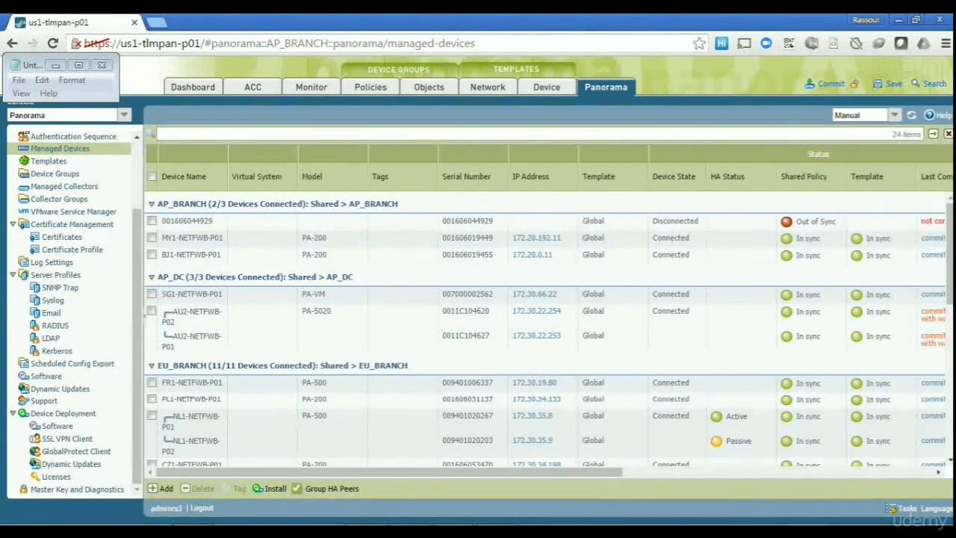
scroll(548, 329, down, 3)
scroll(549, 329, down, 3)
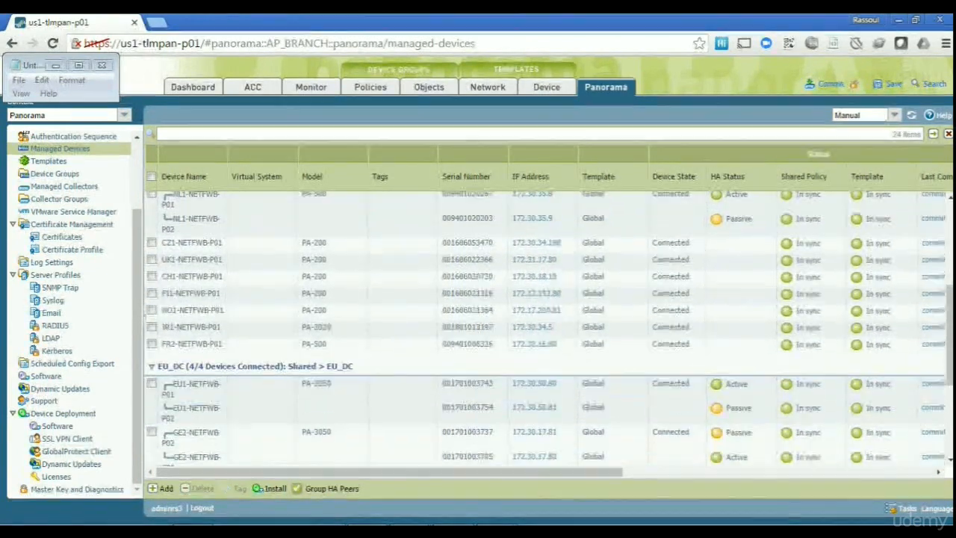
scroll(549, 329, up, 3)
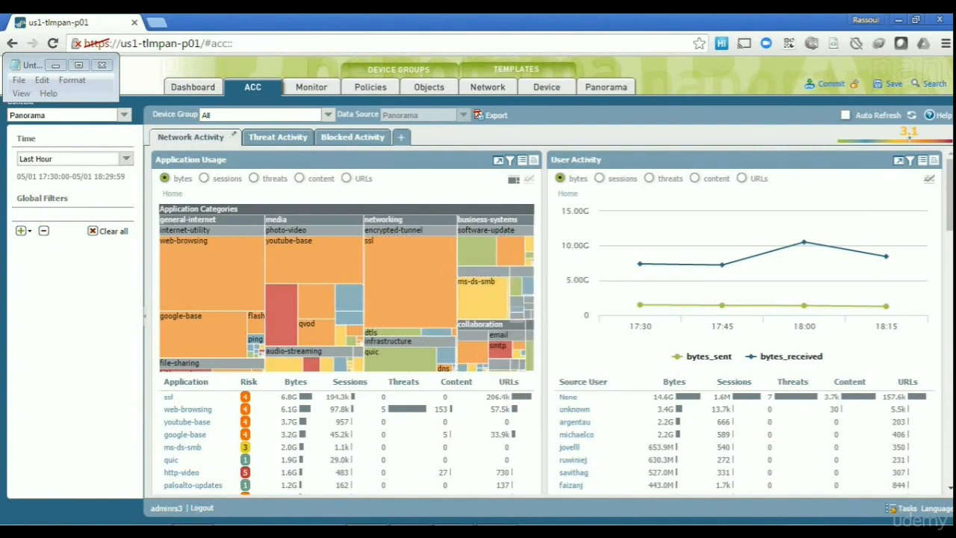
Examine the ACC Threat Activity and Blocked Activity views for all device groups
click(278, 137)
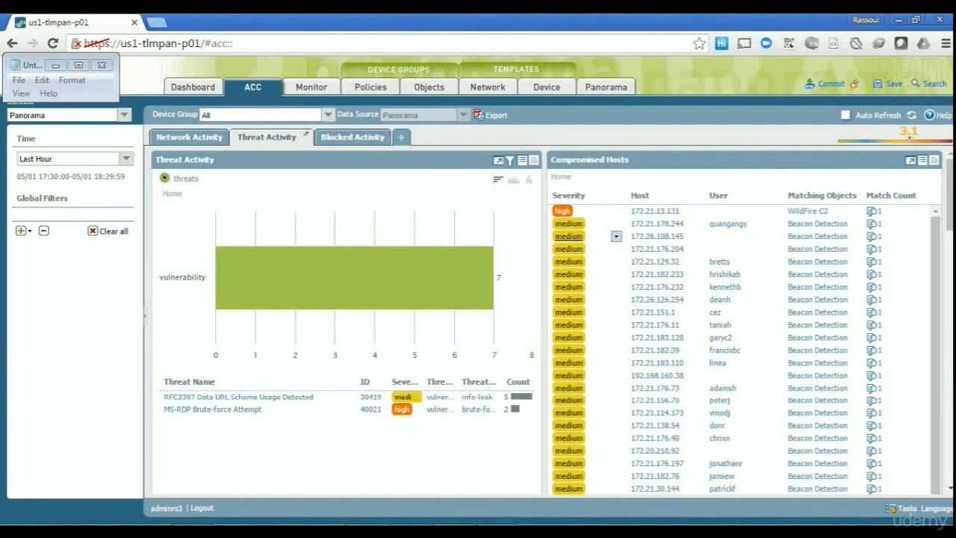
scroll(449, 224, down, 4)
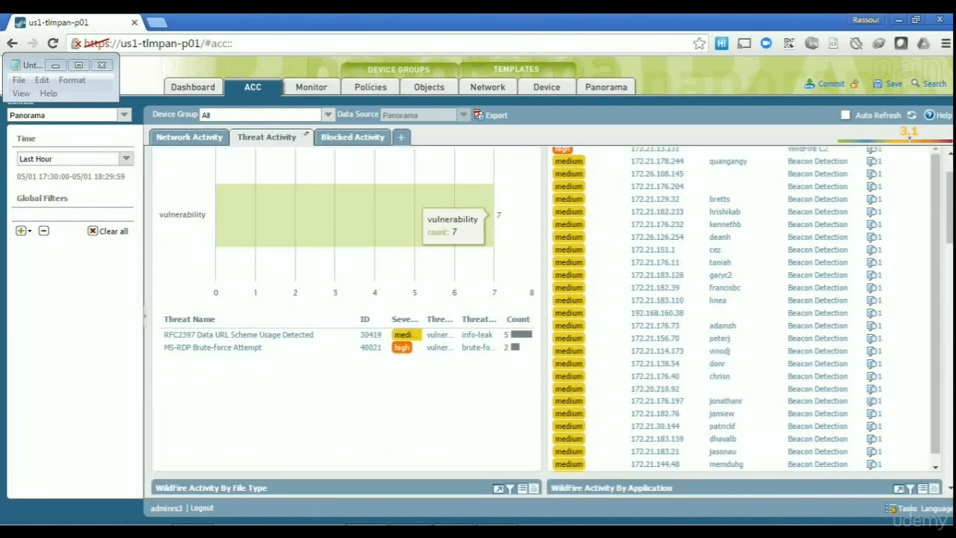
scroll(448, 299, up, 4)
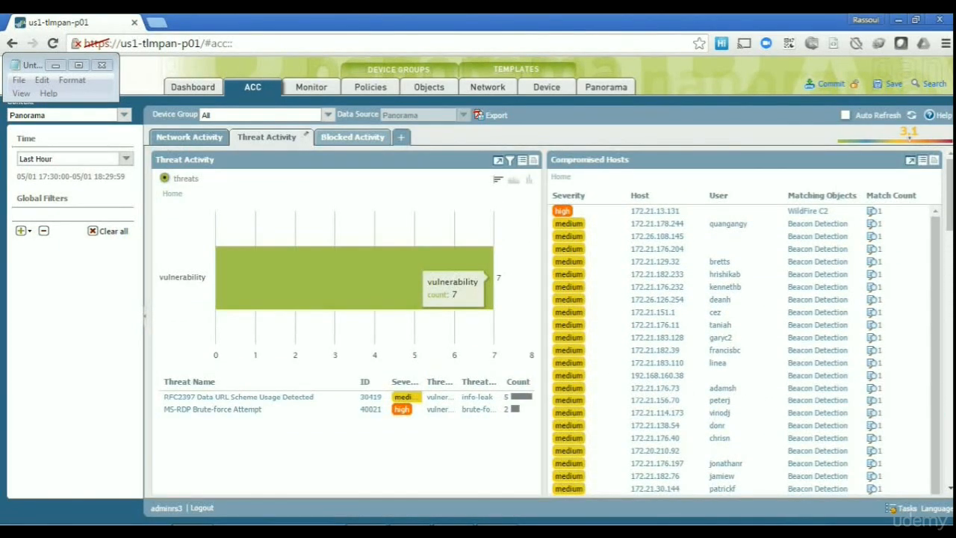
click(352, 138)
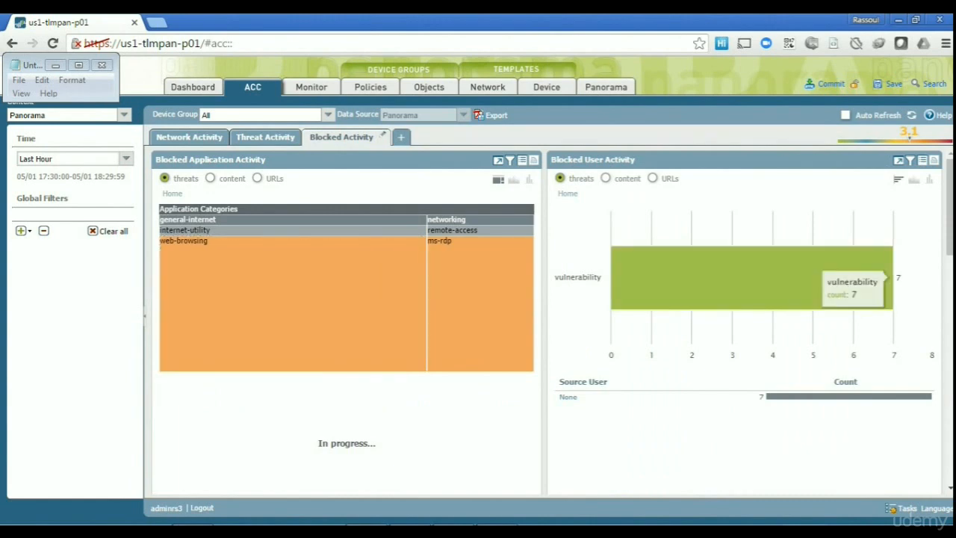
scroll(546, 314, down, 3)
scroll(545, 314, up, 3)
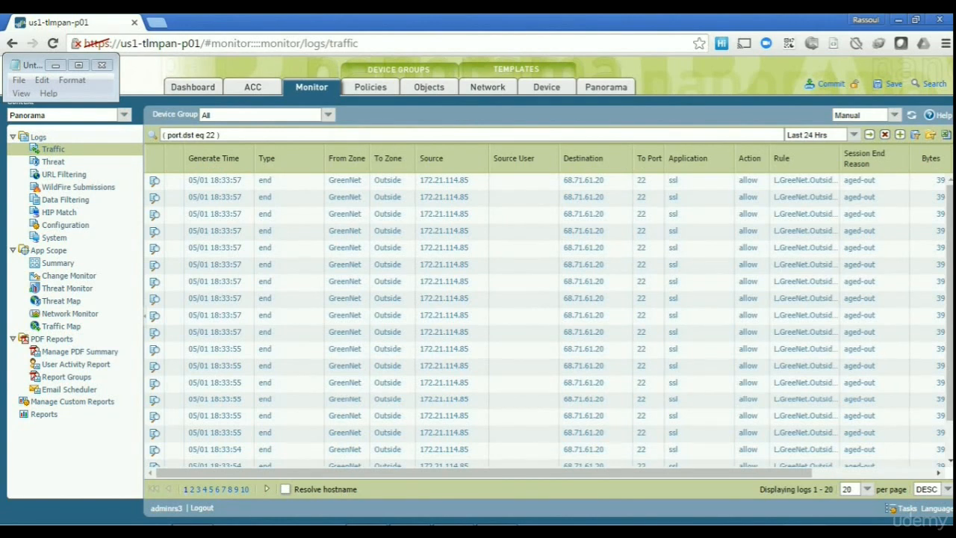
Clear the destination port 22 filter from the traffic log and reload the unfiltered entries
drag(221, 135, 161, 135)
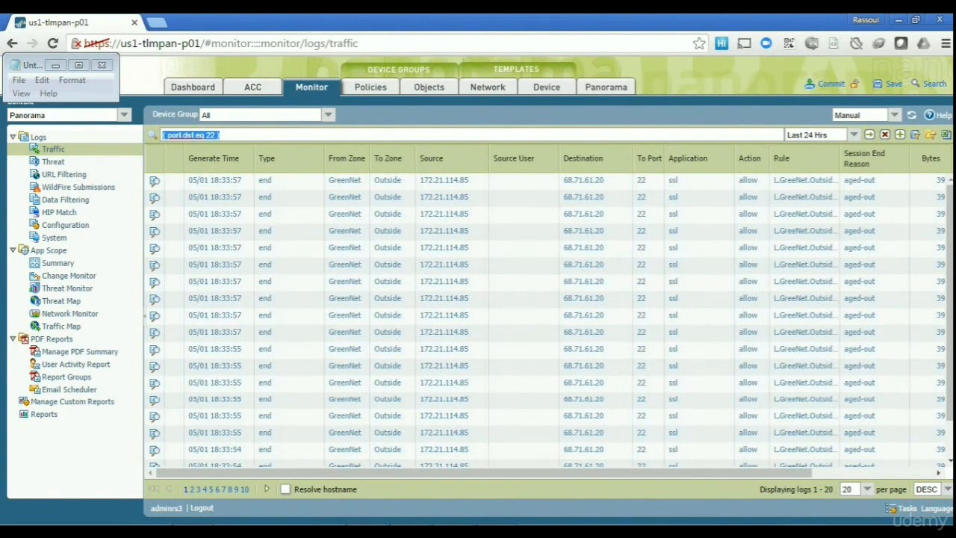
key(BackSpace)
key(Return)
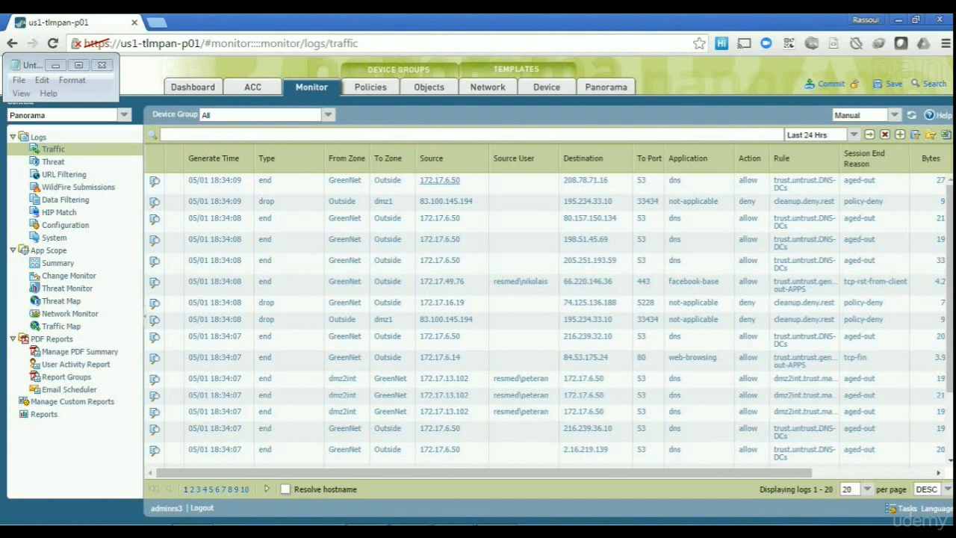
Filter the traffic log by source address 172.17.6.50
click(440, 181)
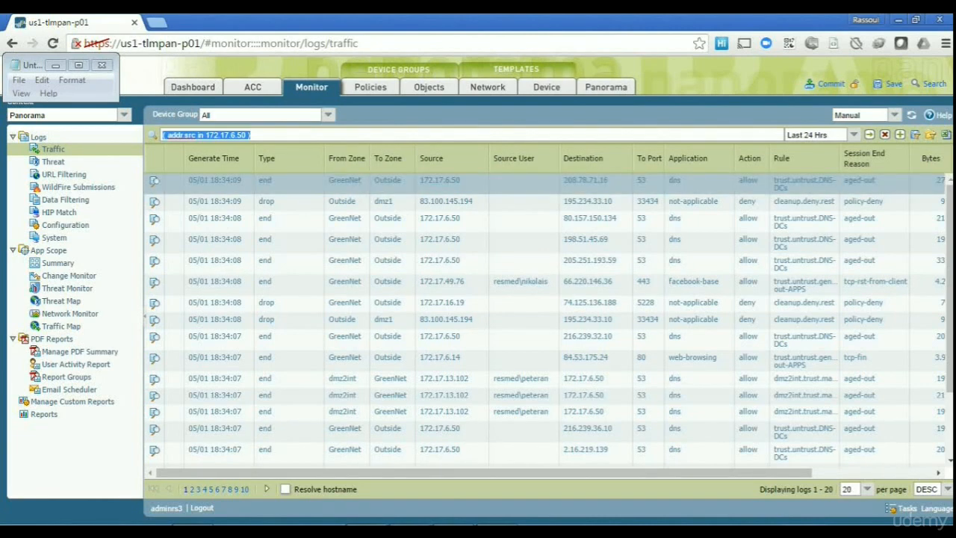
click(252, 135)
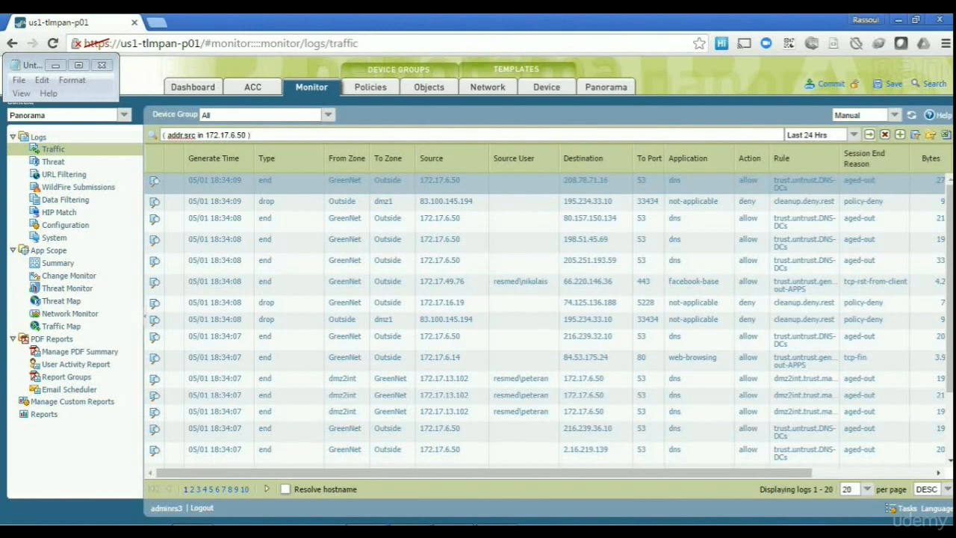
click(870, 134)
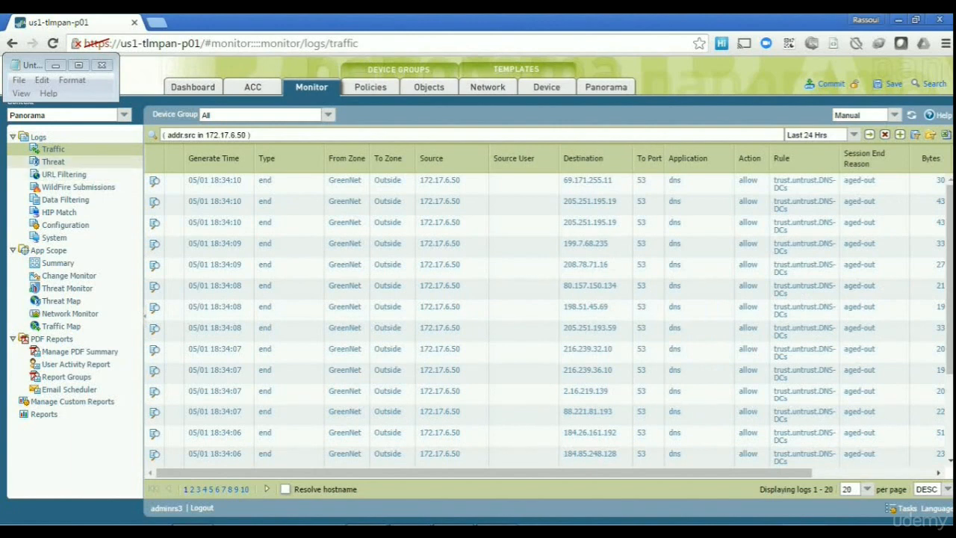
Open the threat log and filter it to entries with high severity
click(53, 162)
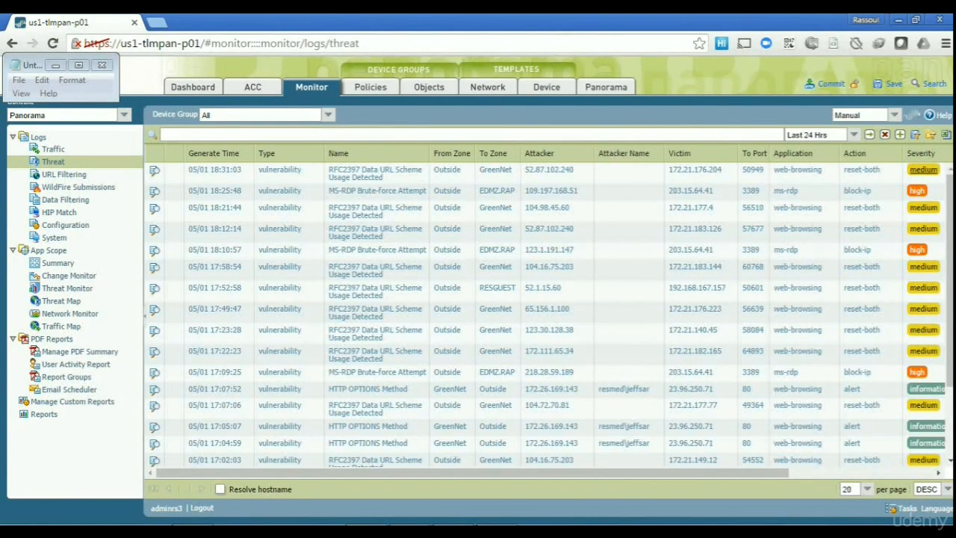
click(918, 191)
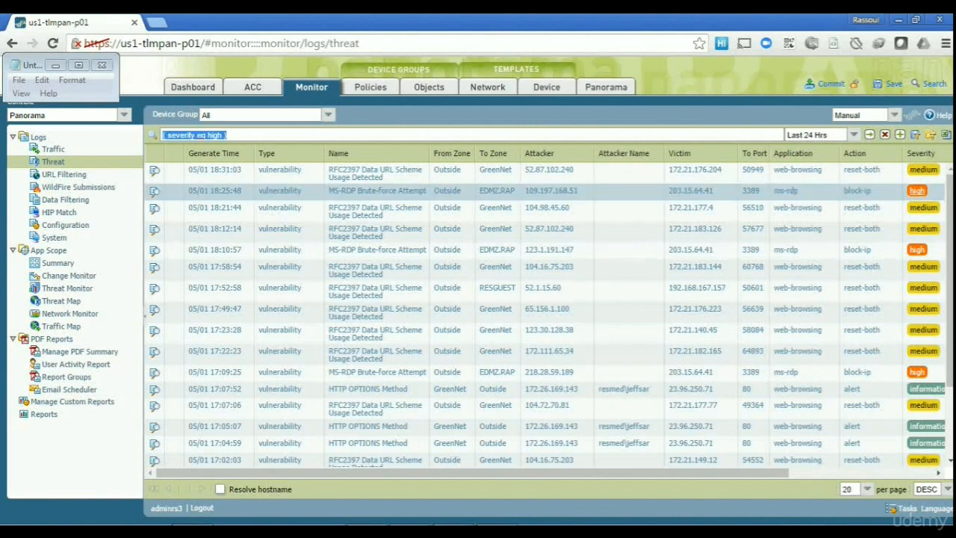
click(869, 135)
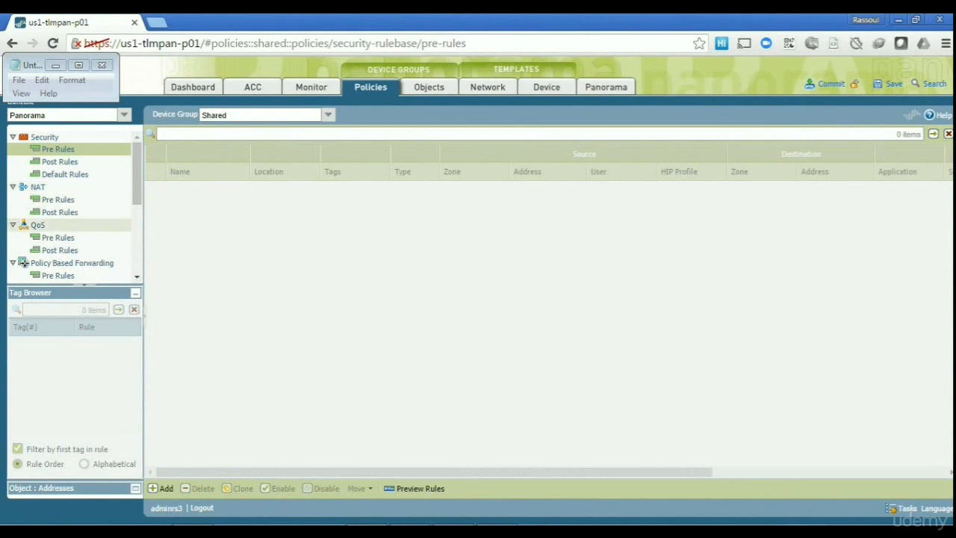
View the device group choices for the security pre-rules and the template choices for the network interfaces
click(328, 116)
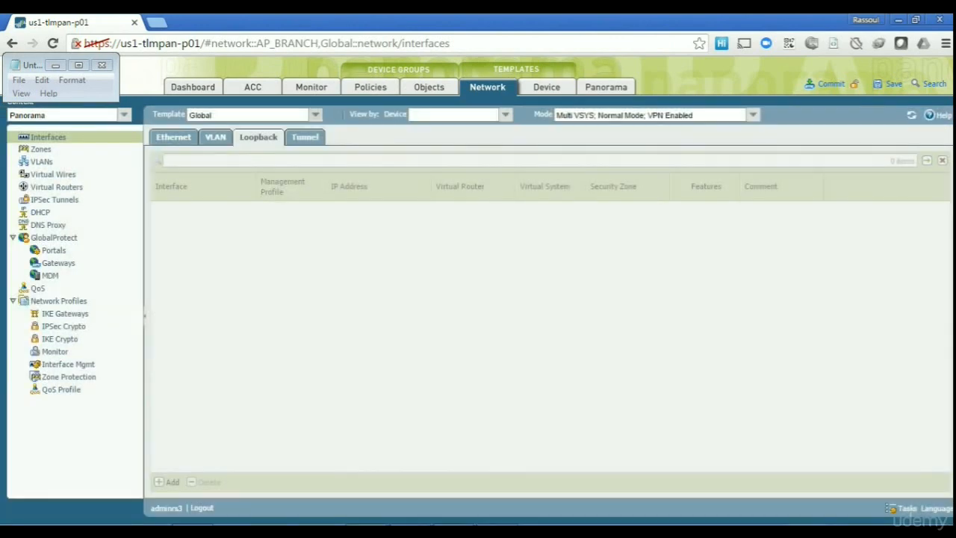
click(316, 115)
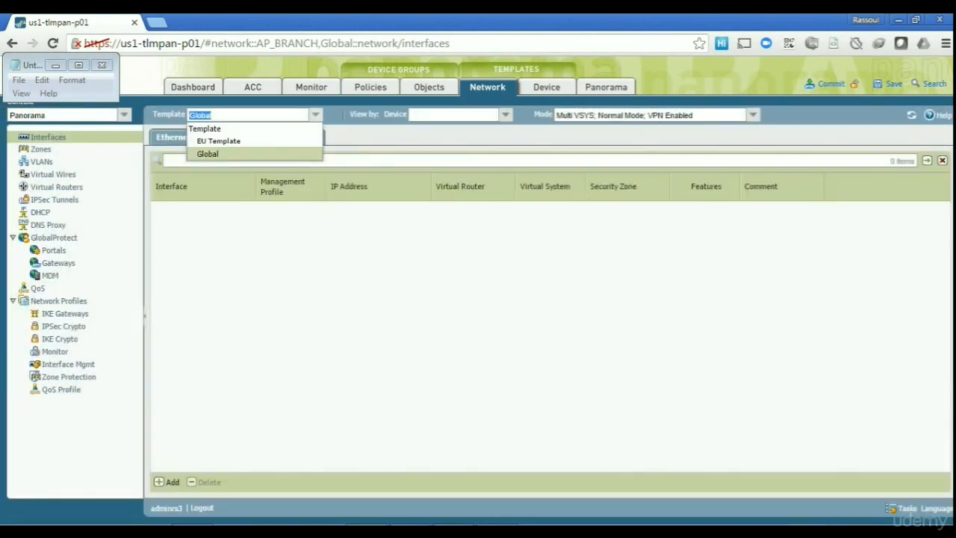
click(315, 115)
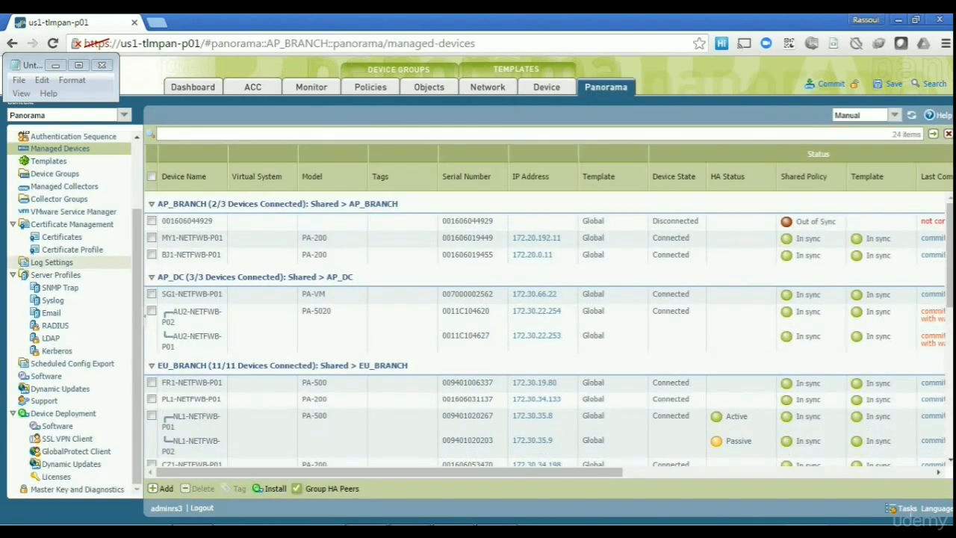
Open the commit options from the managed devices page and examine the Template commit targets under Global
scroll(549, 329, down, 3)
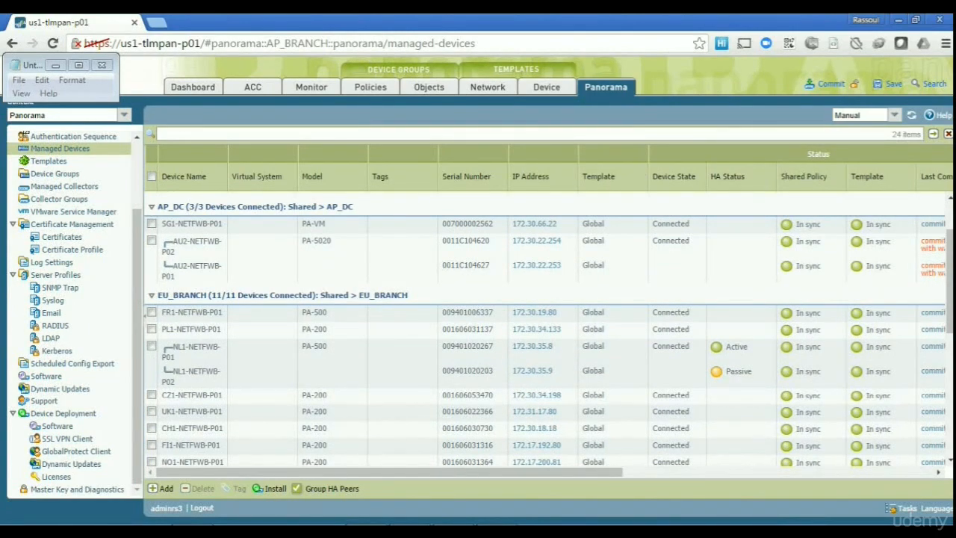
click(830, 84)
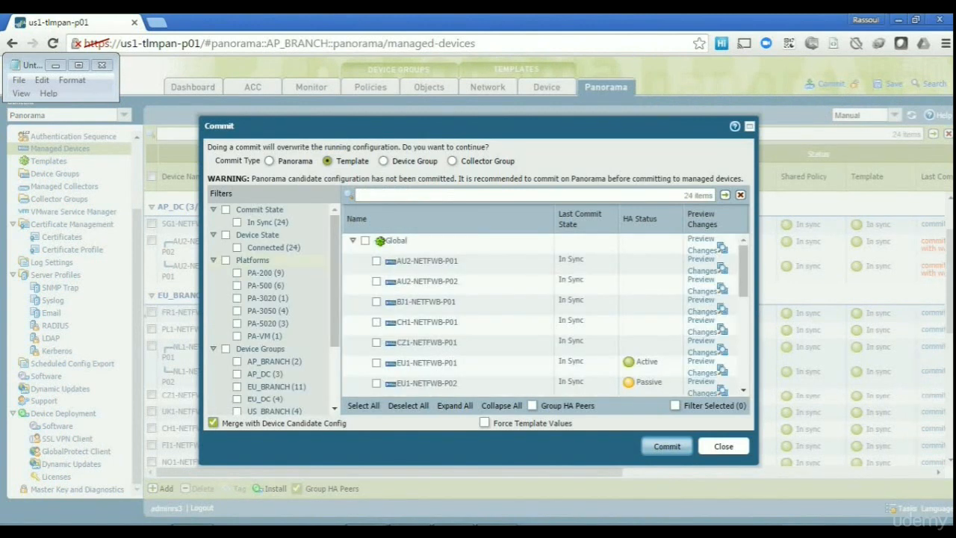
mouse_move(744, 270)
mouse_down()
mouse_move(743, 338)
mouse_move(743, 270)
mouse_up()
click(353, 240)
click(353, 240)
Review the Device Group commit targets and the Panorama commit type, and leave without committing
click(383, 161)
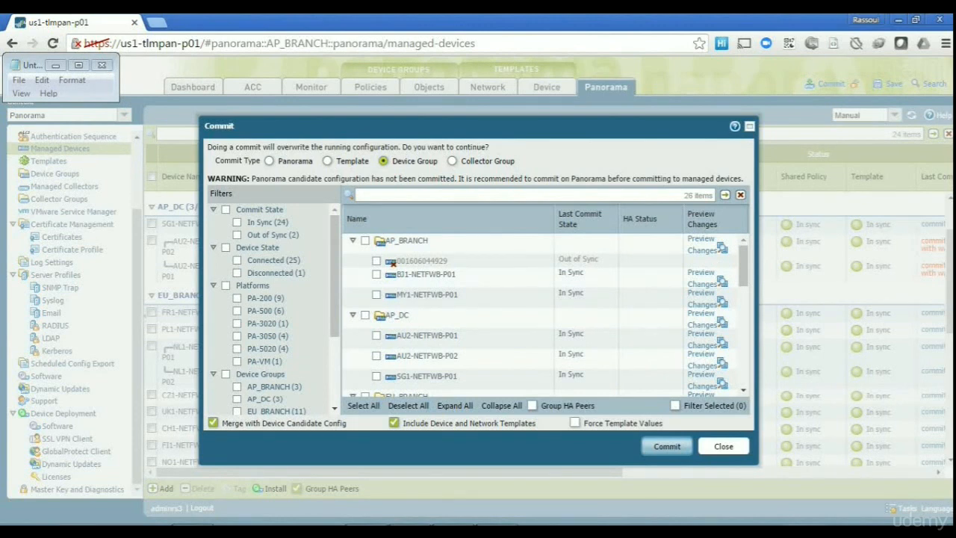
scroll(546, 314, down, 10)
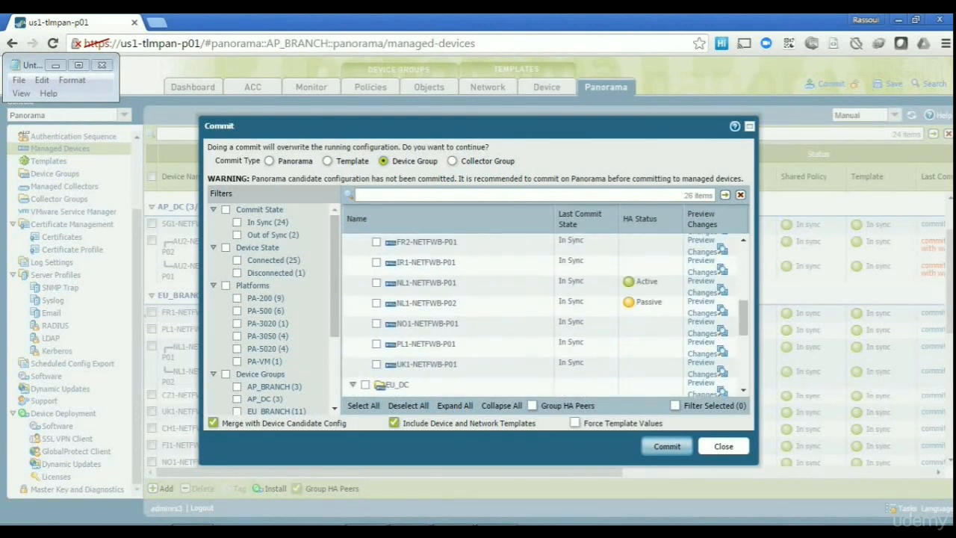
scroll(546, 314, up, 10)
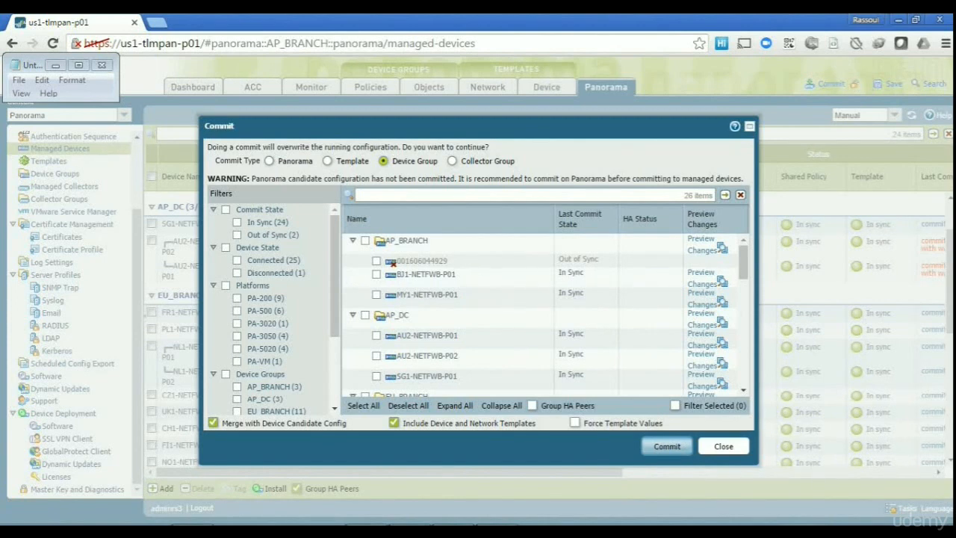
click(270, 162)
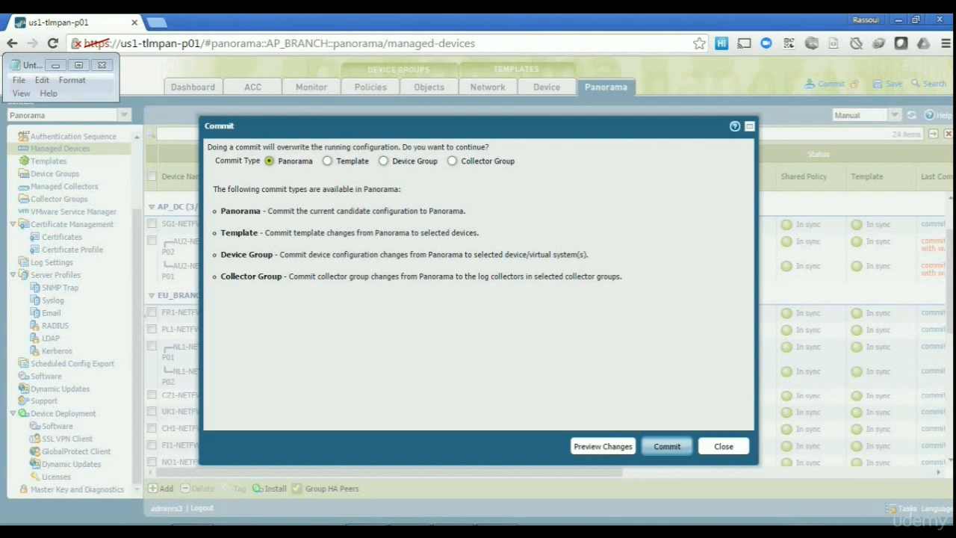
key(Escape)
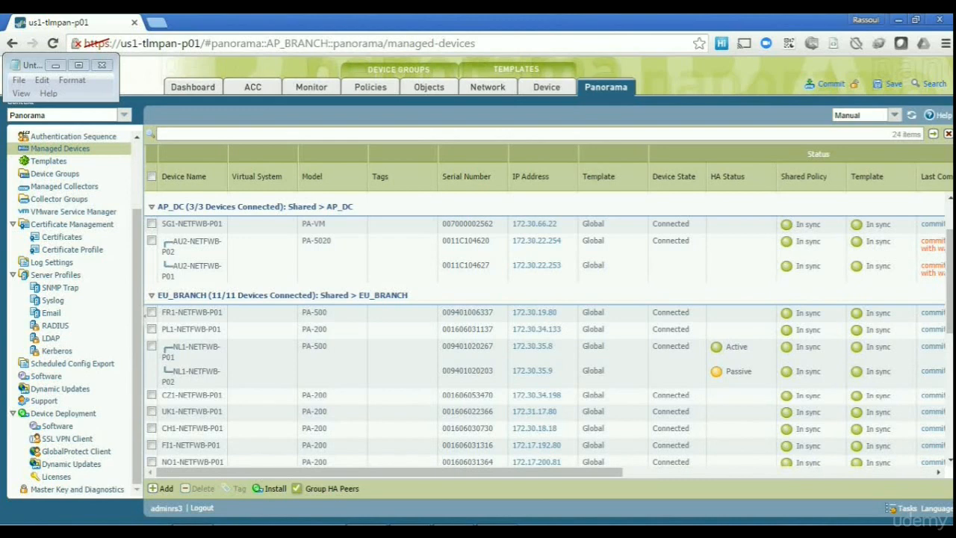
View the firewalls available for switching context from Panorama, keeping the Panorama context
click(60, 115)
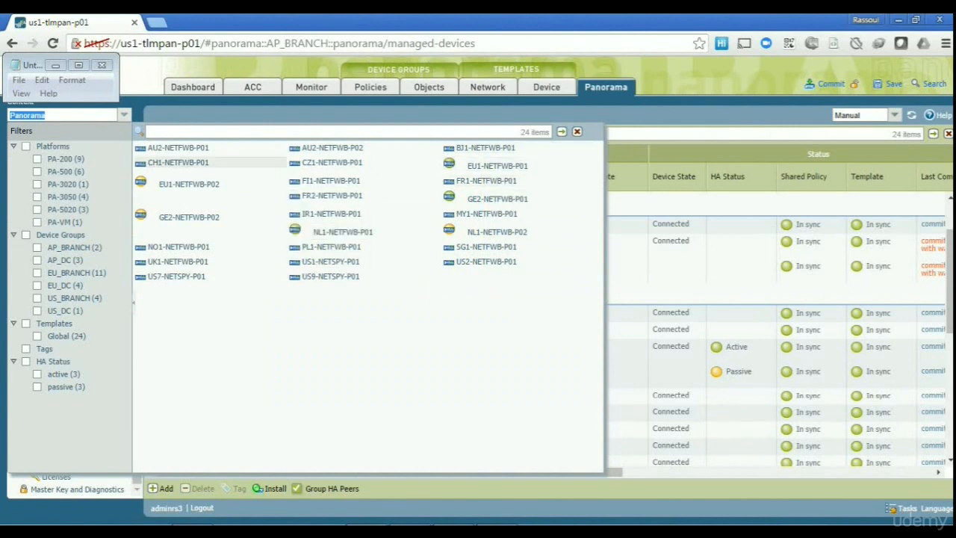
mouse_move(178, 149)
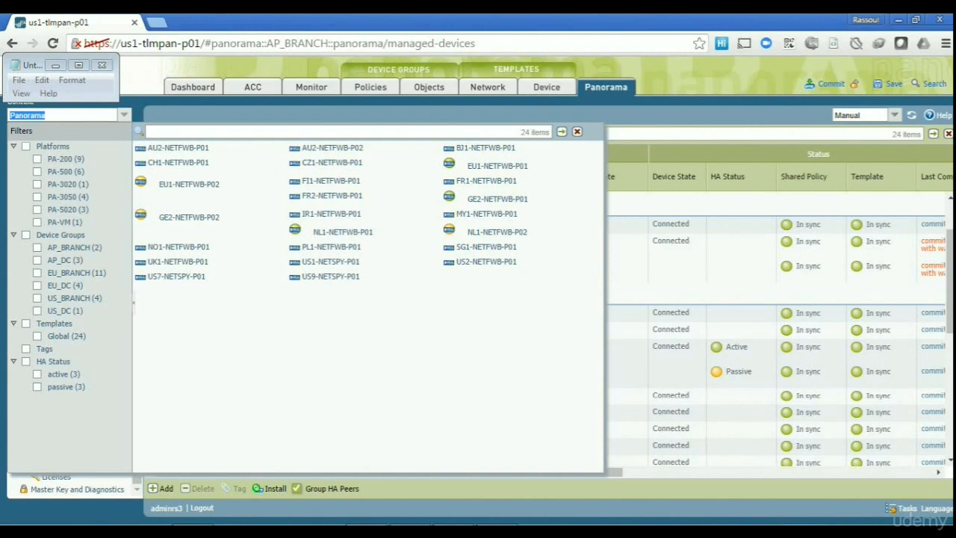
click(124, 115)
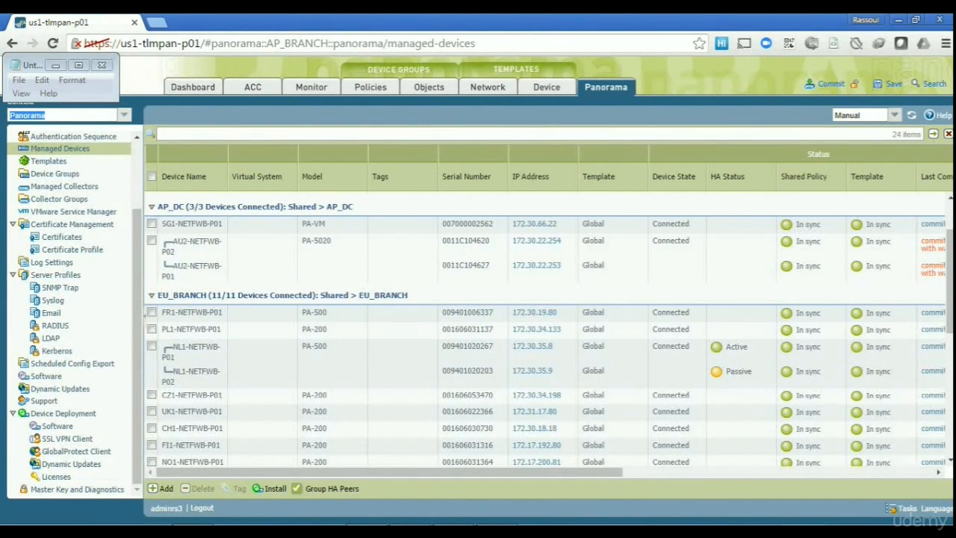
Examine the address objects of the AP_BRANCH device group and the available object and security profile categories
click(429, 88)
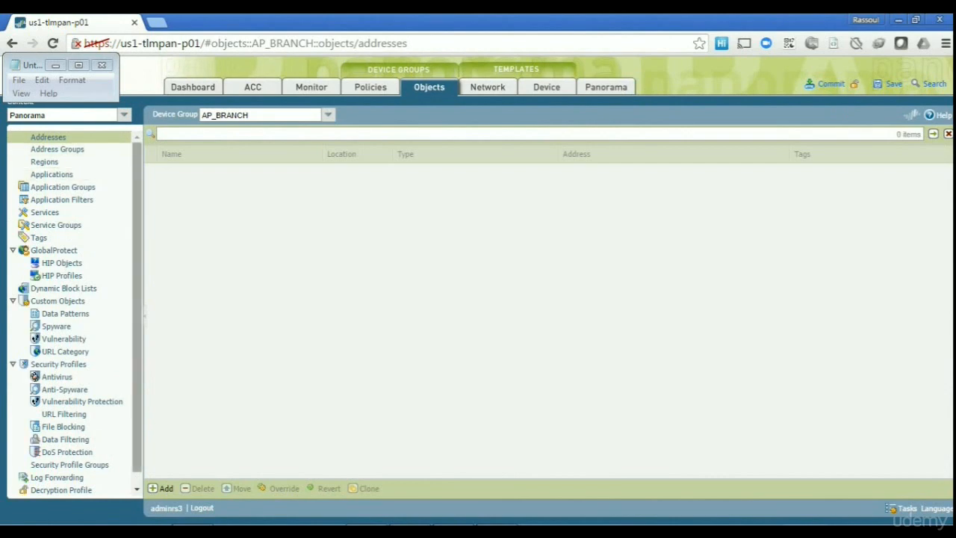
scroll(314, 233, down, 5)
scroll(312, 233, up, 3)
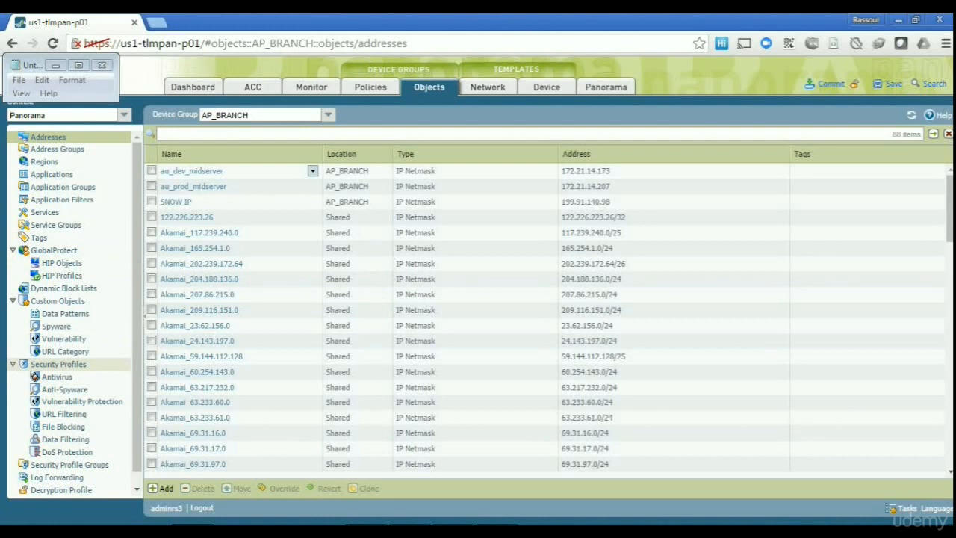
scroll(68, 381, down, 1)
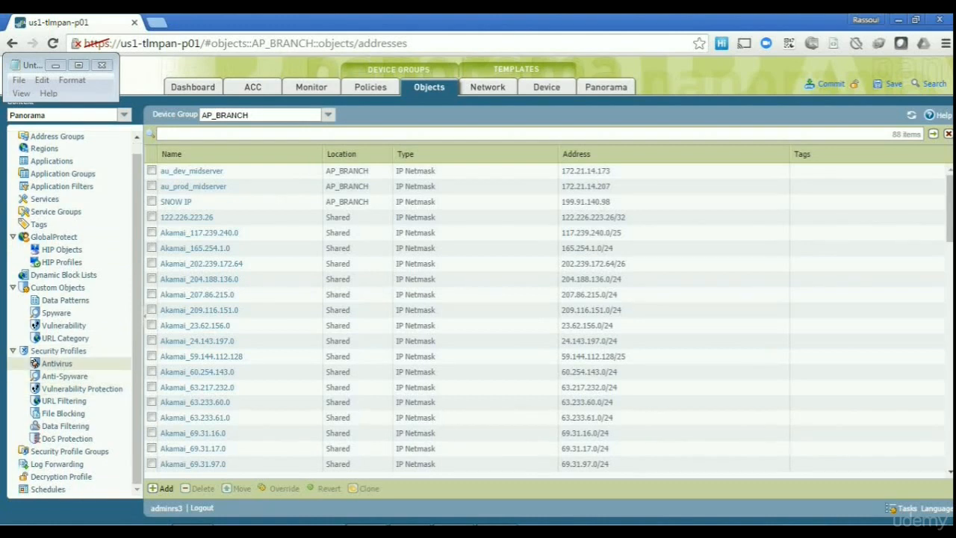
Open the device setup of the Global template and look through its configuration categories
click(606, 87)
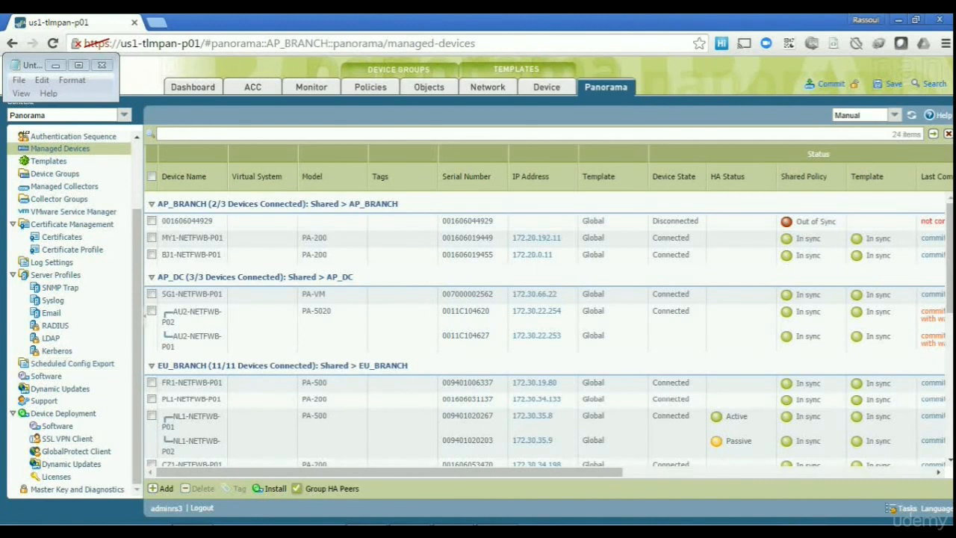
click(547, 87)
scroll(52, 363, down, 2)
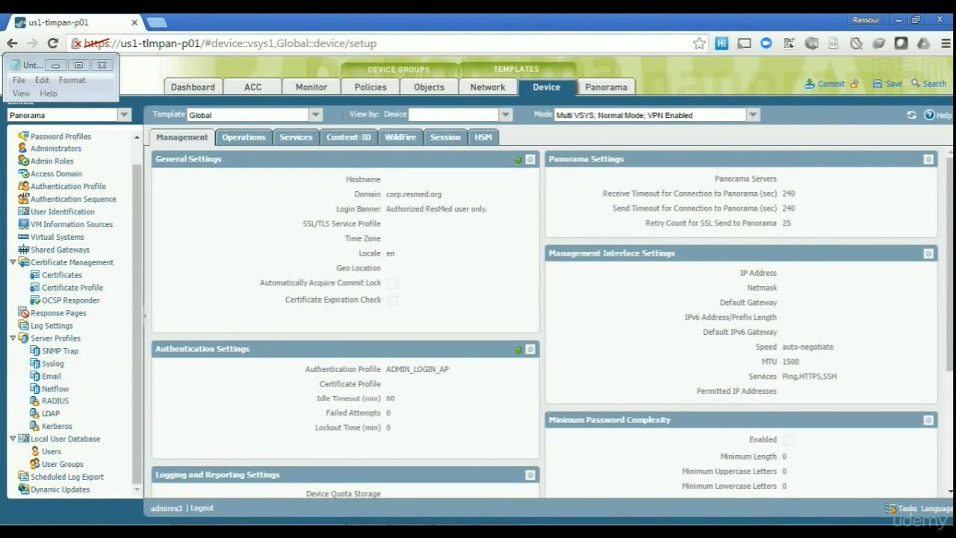
View the Global template's dynamic update schedules and the software versions offered for Panorama itself
click(60, 489)
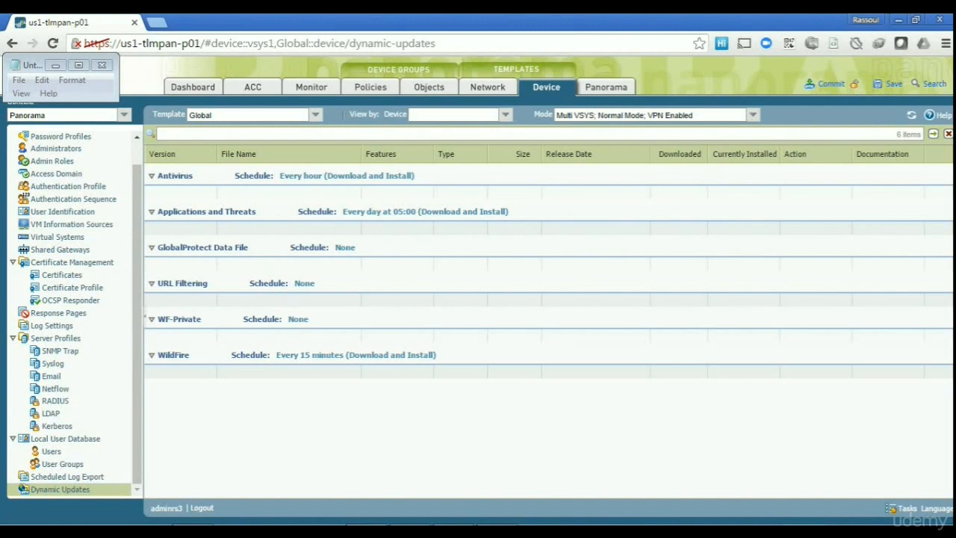
click(606, 87)
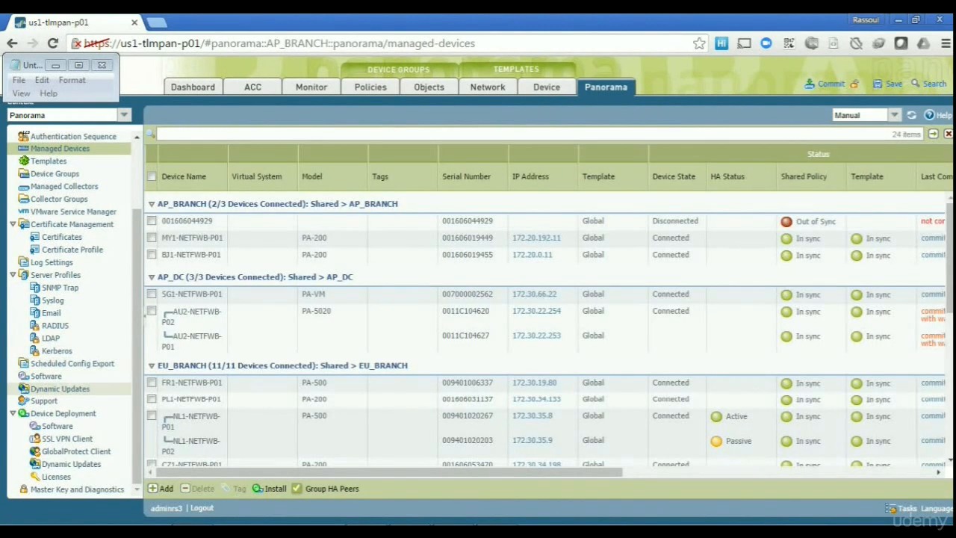
click(46, 375)
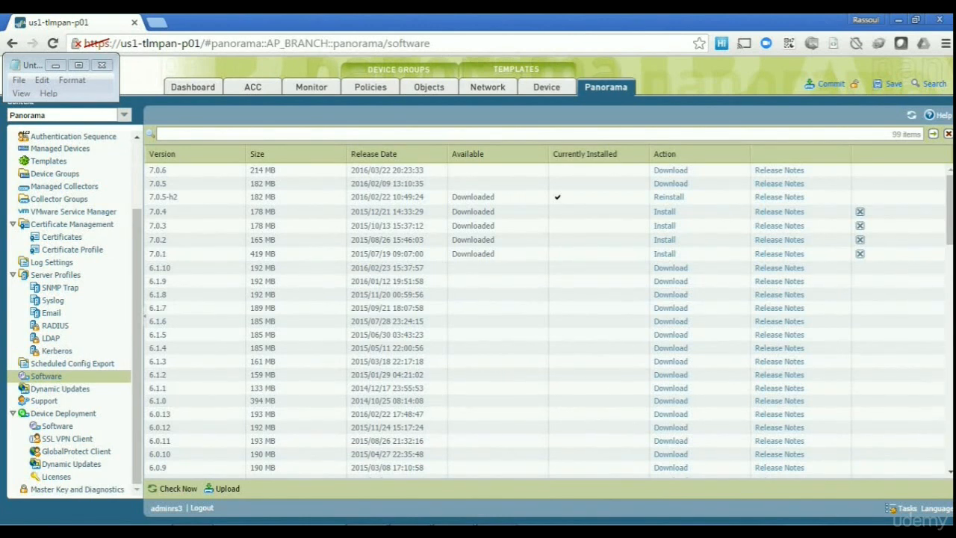
key(super)
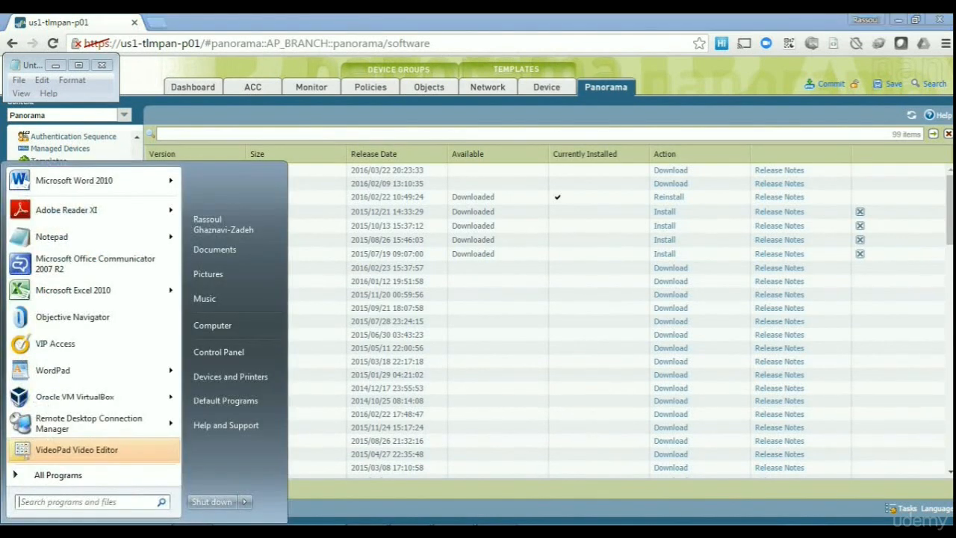
key(super)
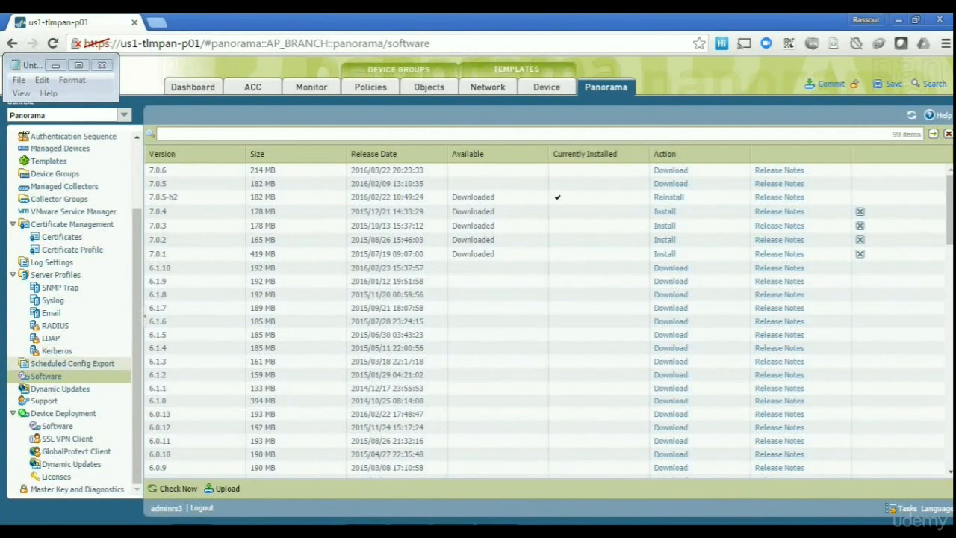
key(super)
key(super)
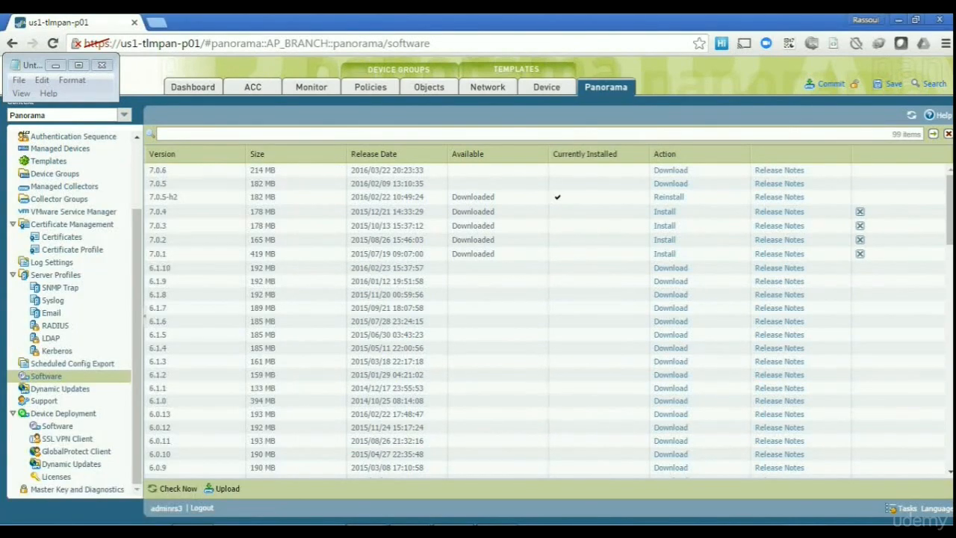
Review Panorama's own dynamic updates and the dynamic updates for device deployment
click(26, 390)
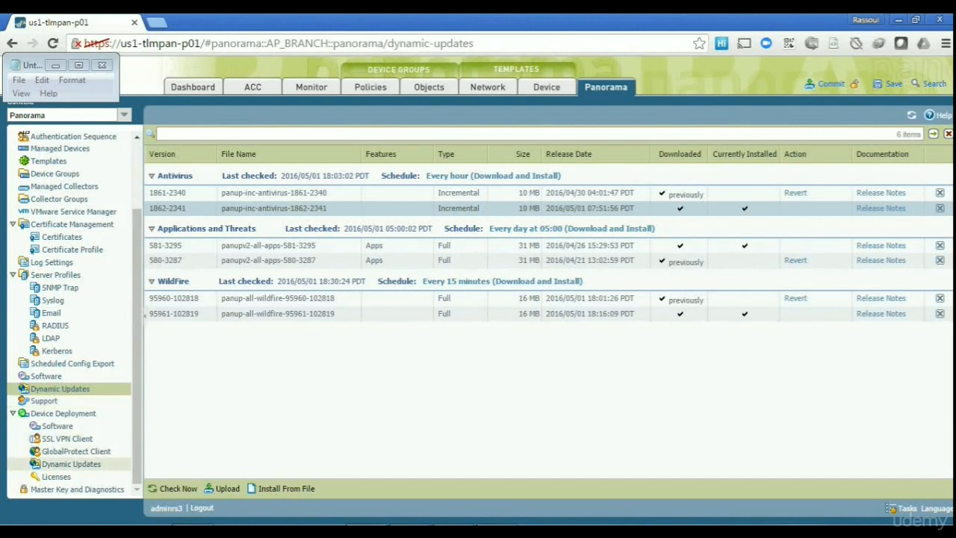
click(71, 464)
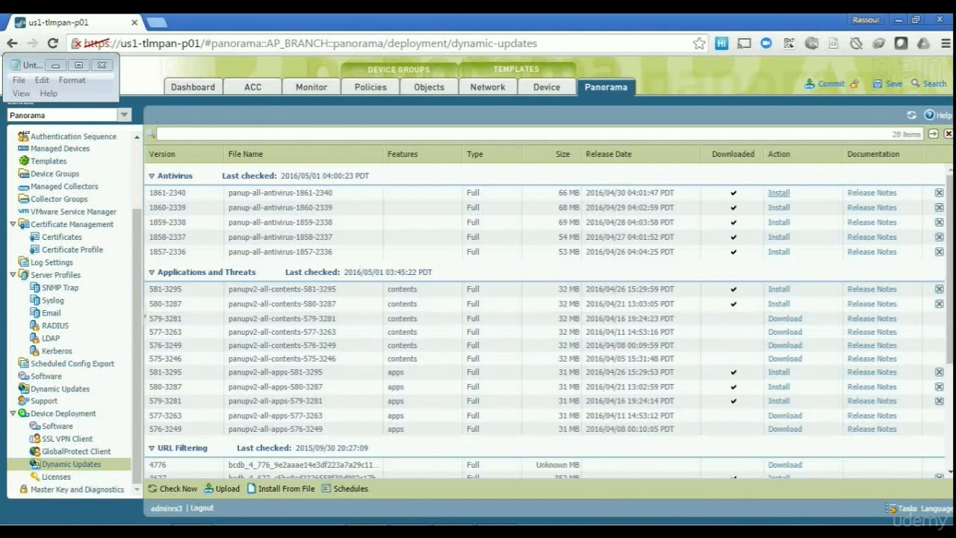
Review the target devices for installing antivirus version 1861-2340, cancel the deployment, and look through the other content updates
click(779, 193)
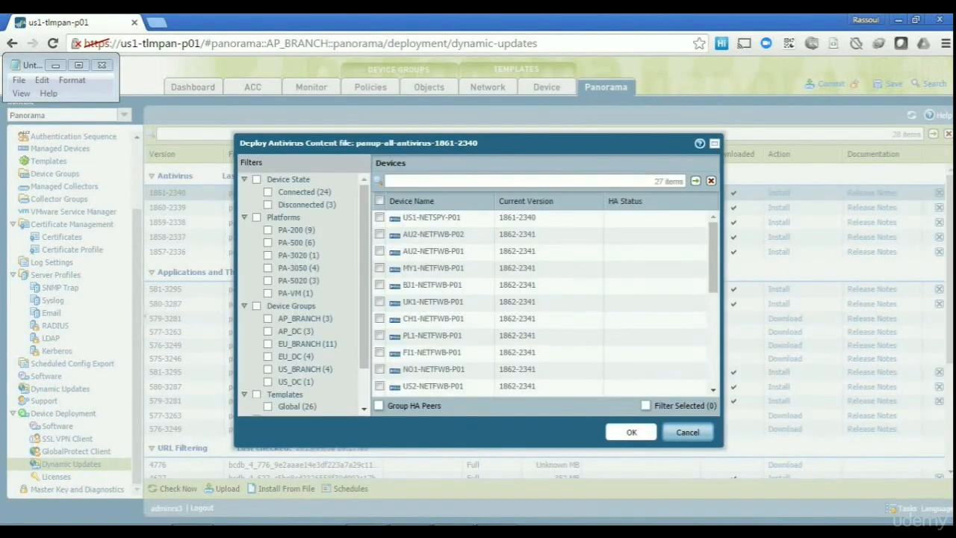
scroll(545, 303, down, 5)
scroll(545, 302, up, 5)
click(688, 433)
scroll(545, 314, down, 5)
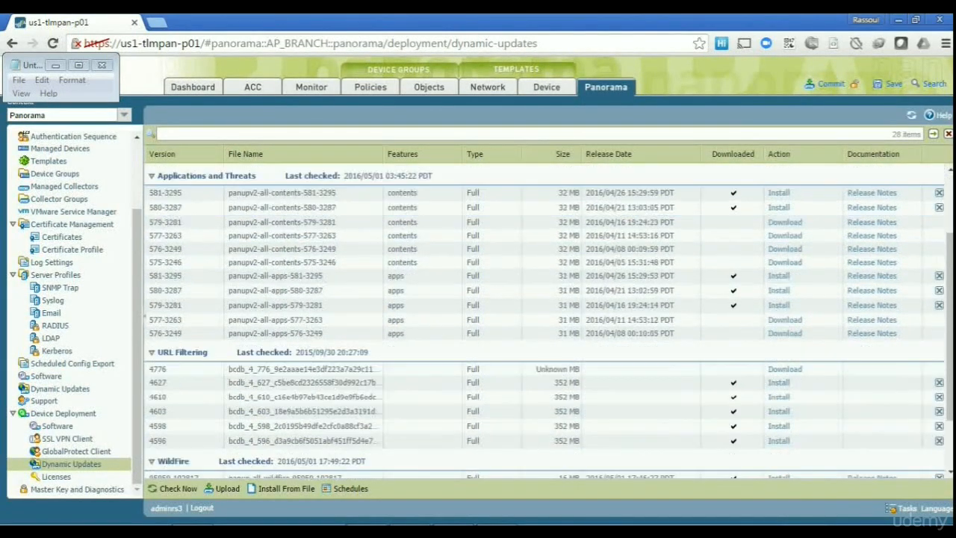
scroll(545, 314, up, 5)
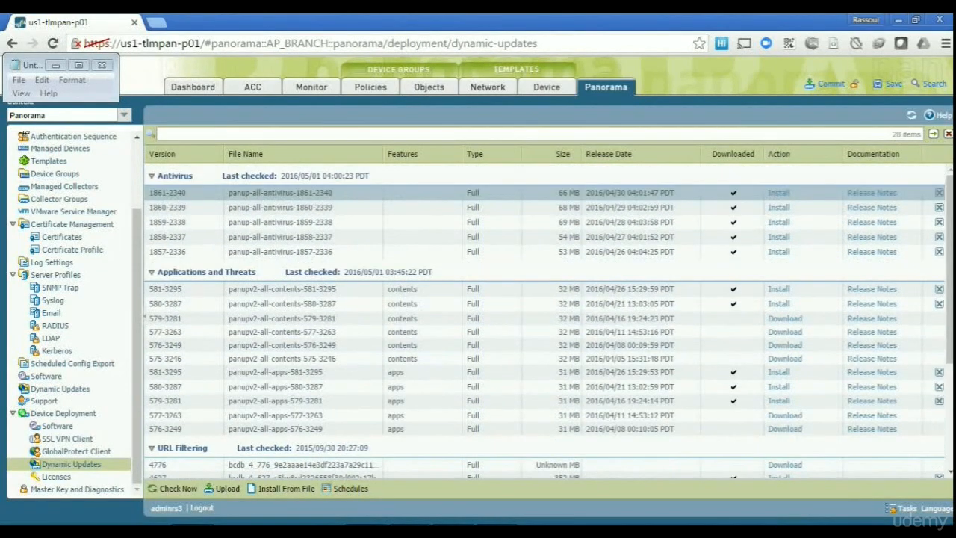